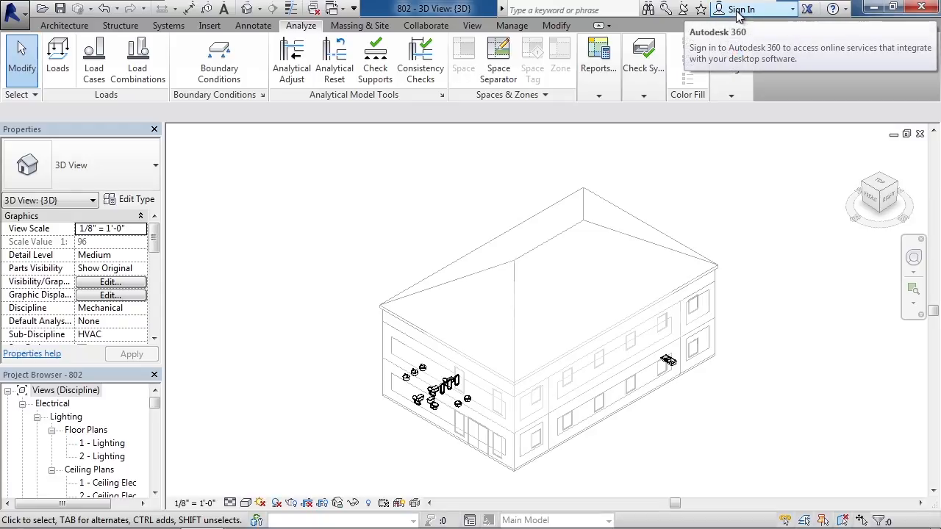
# Open the Autodesk 360 sign-in form and close it without signing in
pyautogui.click(781, 10)
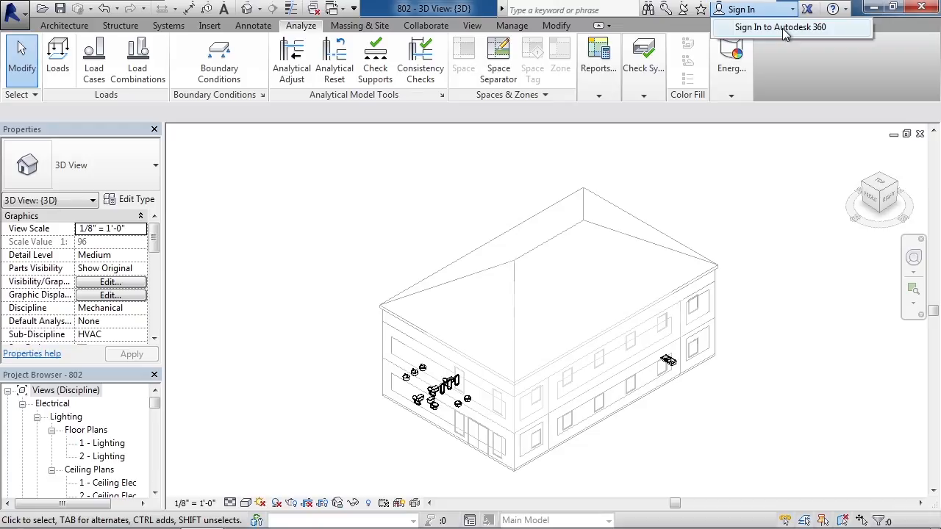
pyautogui.click(783, 28)
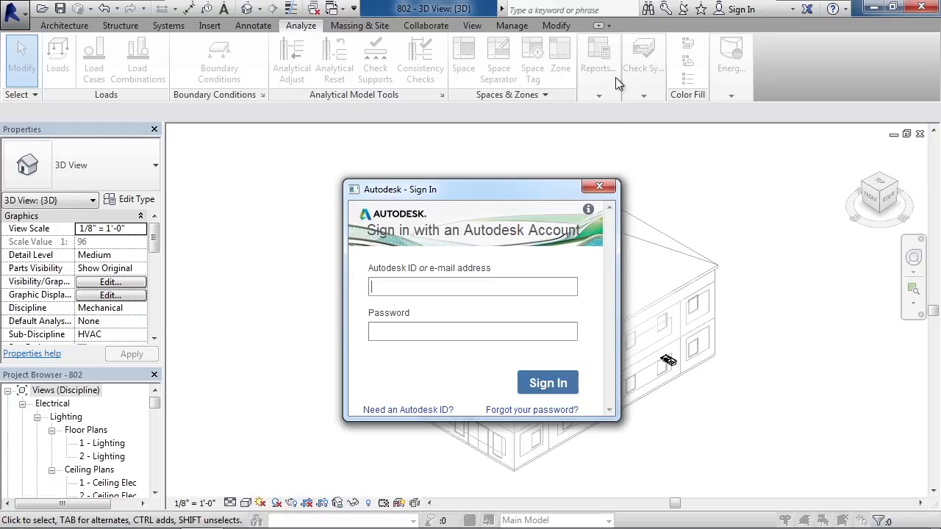
pyautogui.click(618, 193)
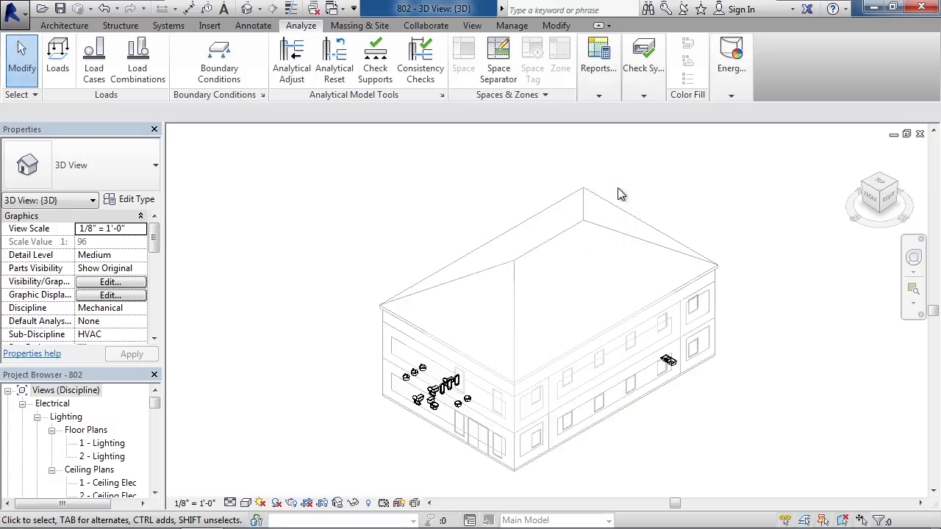
# Open the project's energy settings and view the available building types, keeping Office
pyautogui.click(735, 94)
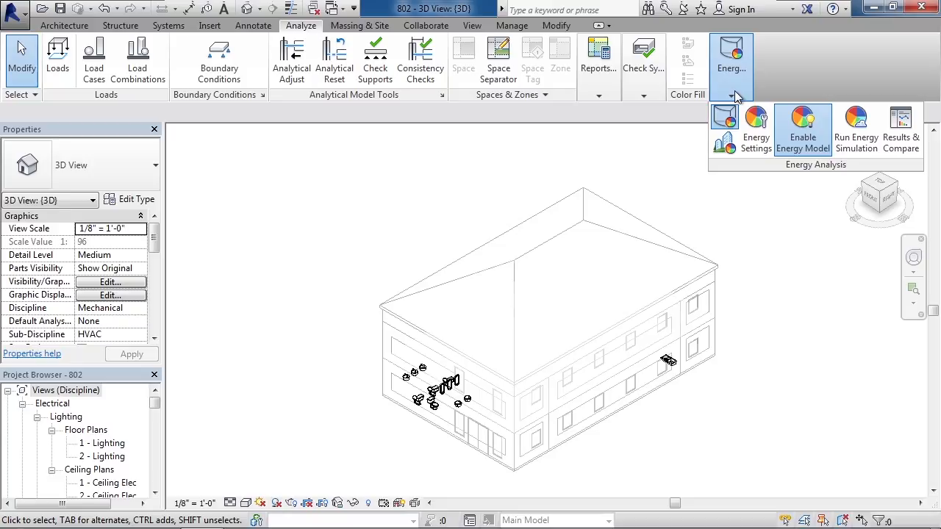
pyautogui.click(762, 140)
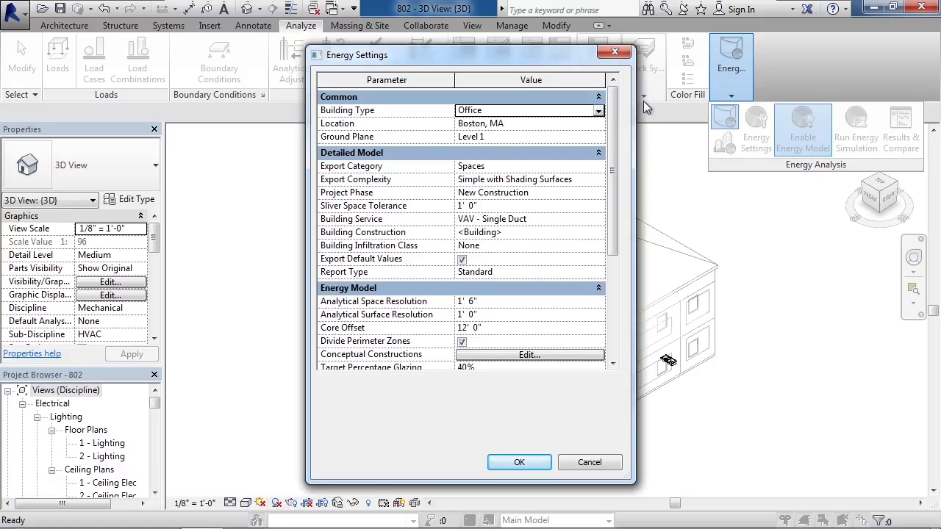
pyautogui.click(604, 112)
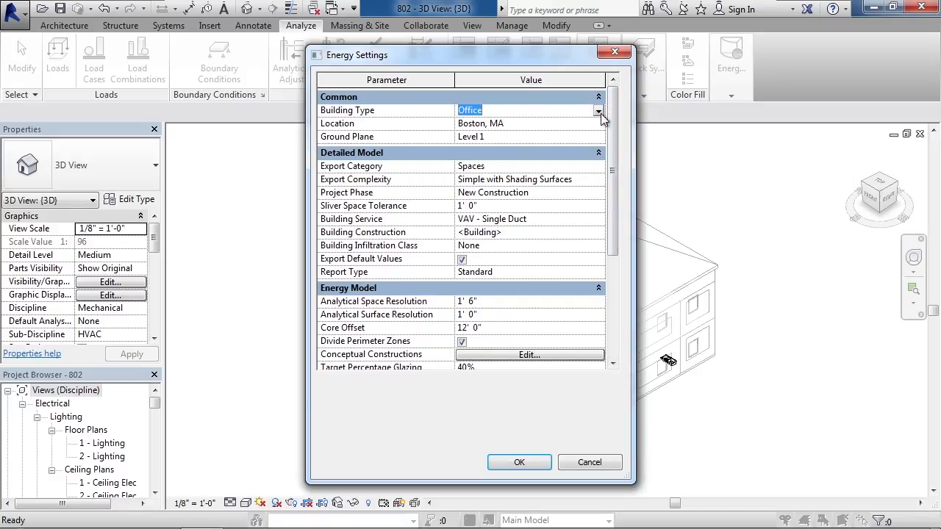
pyautogui.click(566, 117)
pyautogui.click(600, 112)
pyautogui.moveTo(601, 163)
pyautogui.mouseDown()
pyautogui.moveTo(604, 141)
pyautogui.moveTo(609, 163)
pyautogui.mouseUp()
pyautogui.click(611, 153)
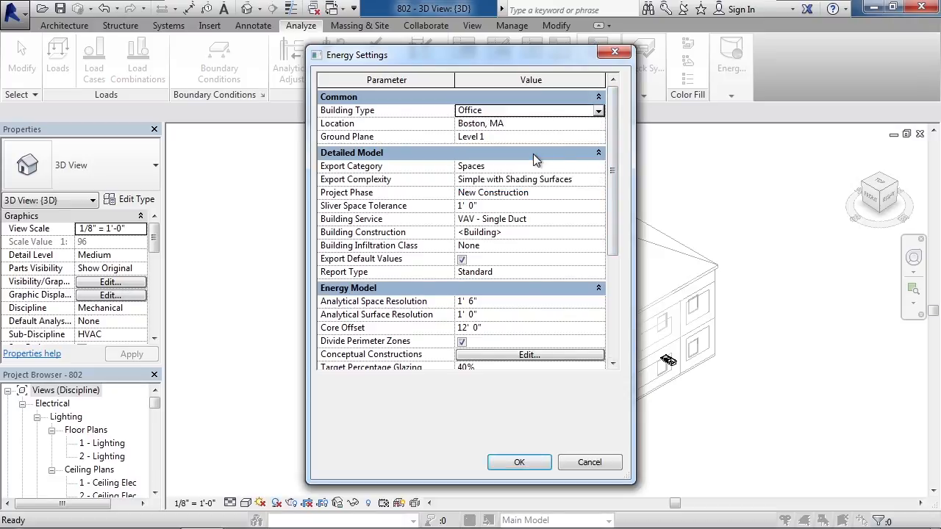
# View the project's location and weather definition from the energy settings and cancel without changes
pyautogui.click(595, 125)
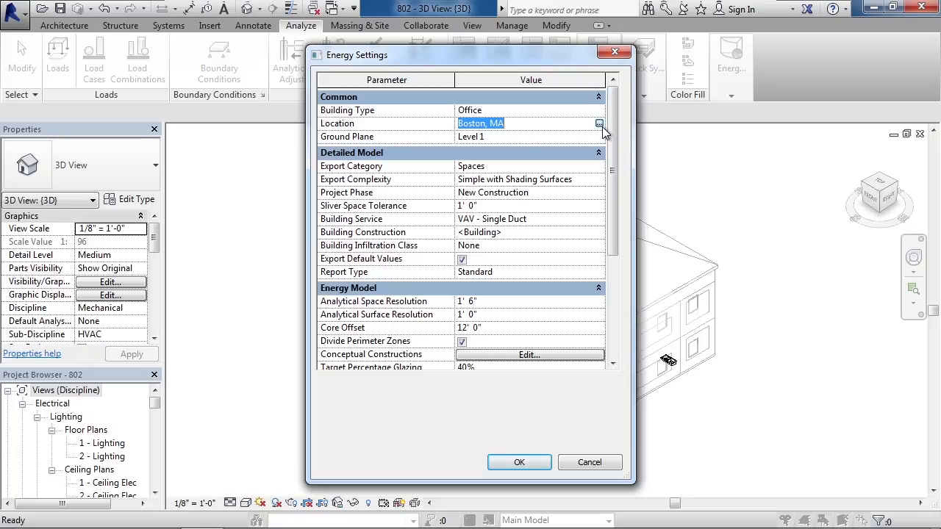
pyautogui.click(601, 125)
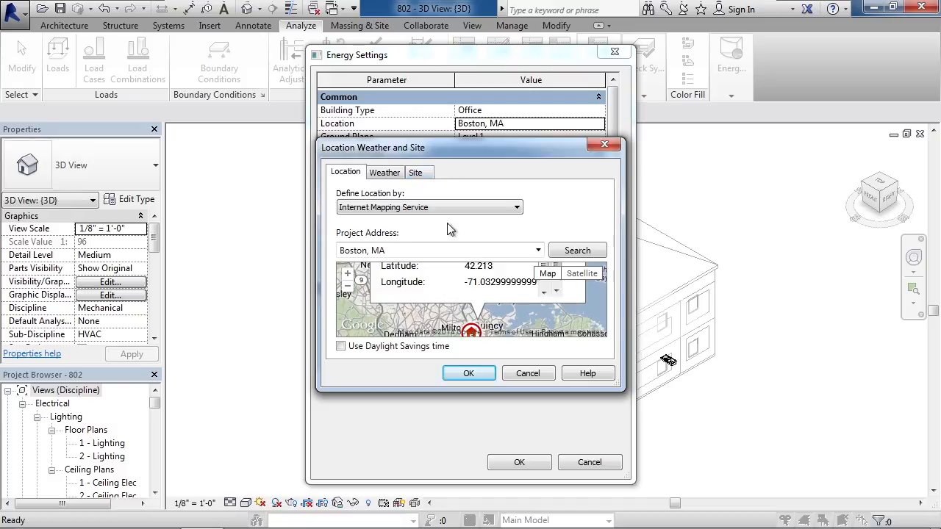
pyautogui.click(526, 375)
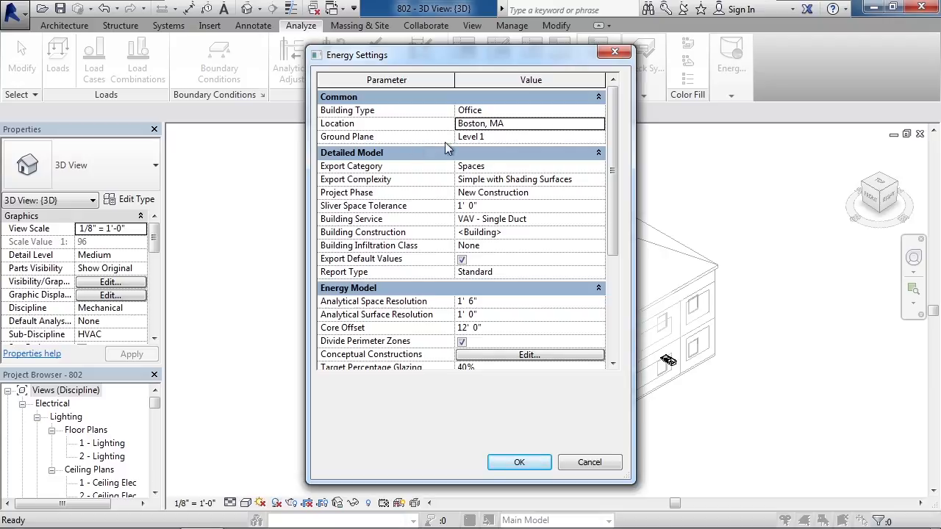
# Choose Spaces as the export category and review the export complexity options, keeping Simple with Shading Surfaces
pyautogui.click(599, 169)
pyautogui.click(598, 168)
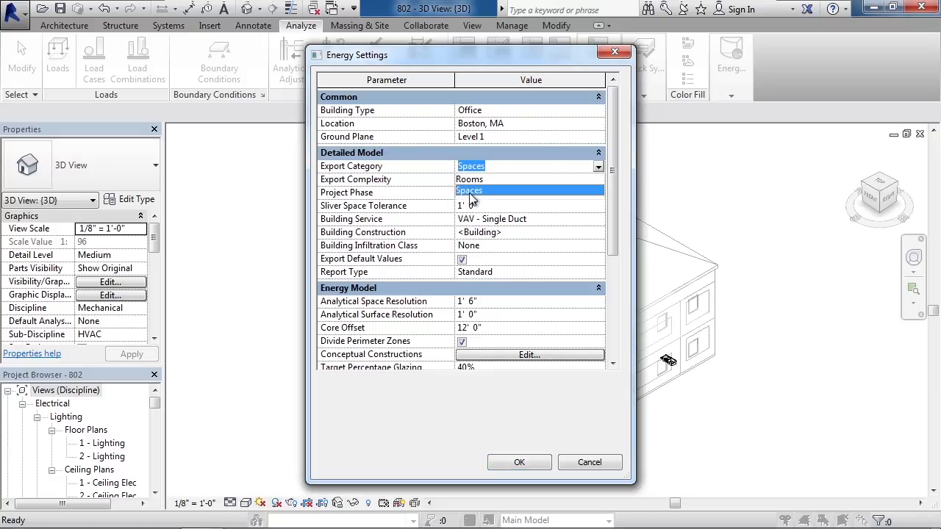
pyautogui.click(470, 193)
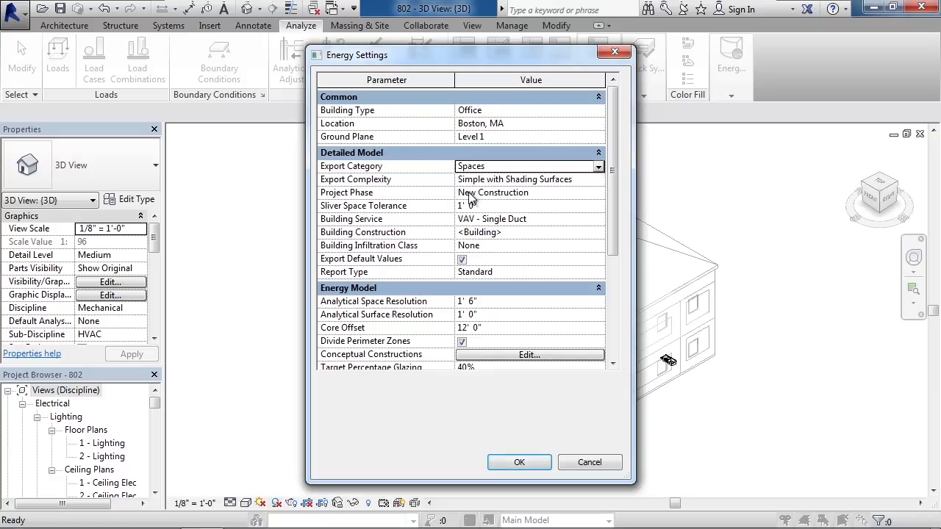
pyautogui.click(588, 180)
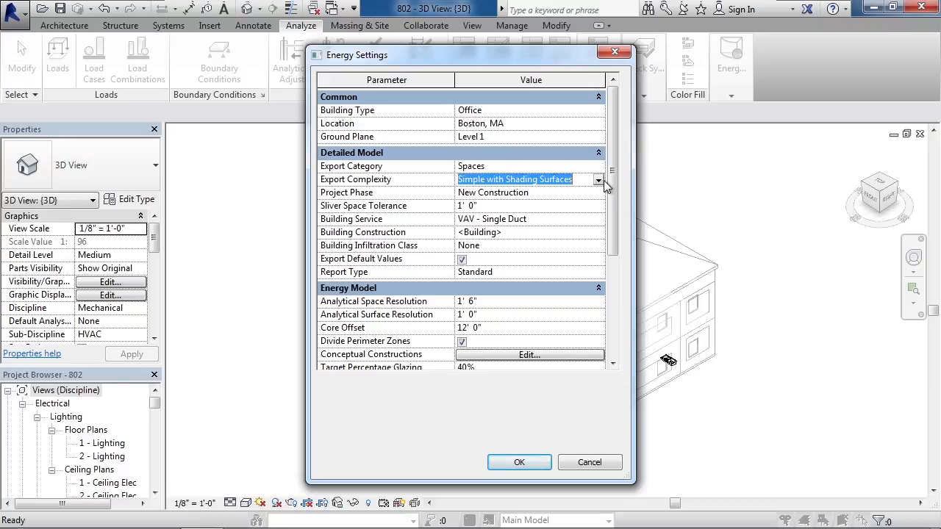
pyautogui.click(599, 181)
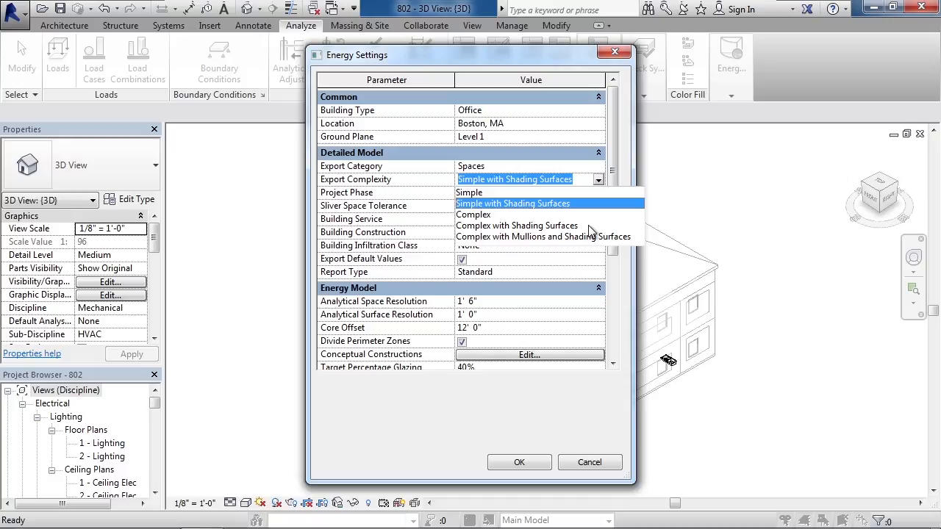
pyautogui.click(582, 184)
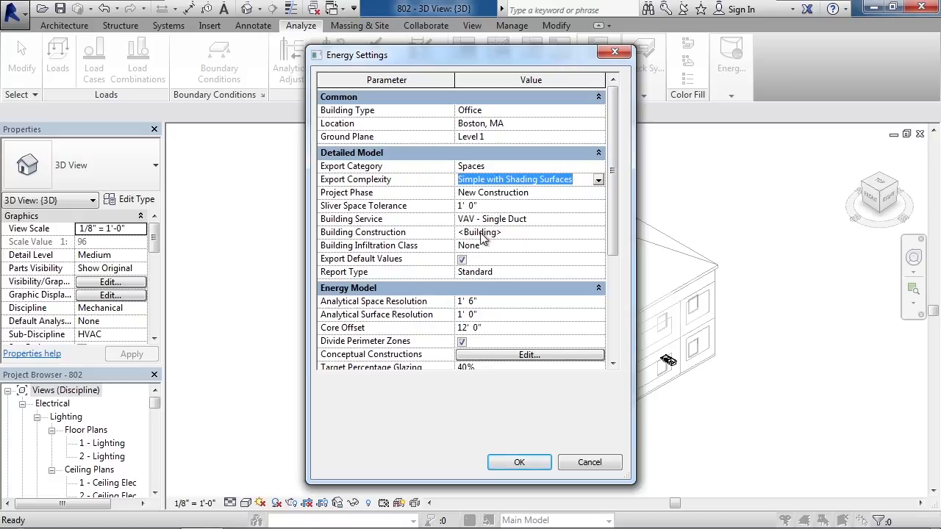
# Review the building service setting and the energy model's conceptual constructions for each mass element, accepting them unchanged
pyautogui.click(543, 224)
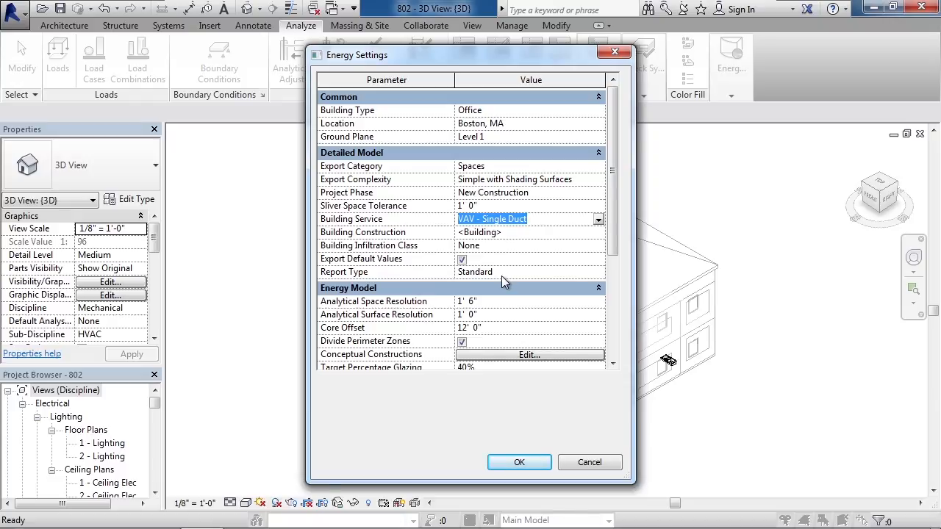
pyautogui.moveTo(614, 239); pyautogui.dragTo(620, 311)
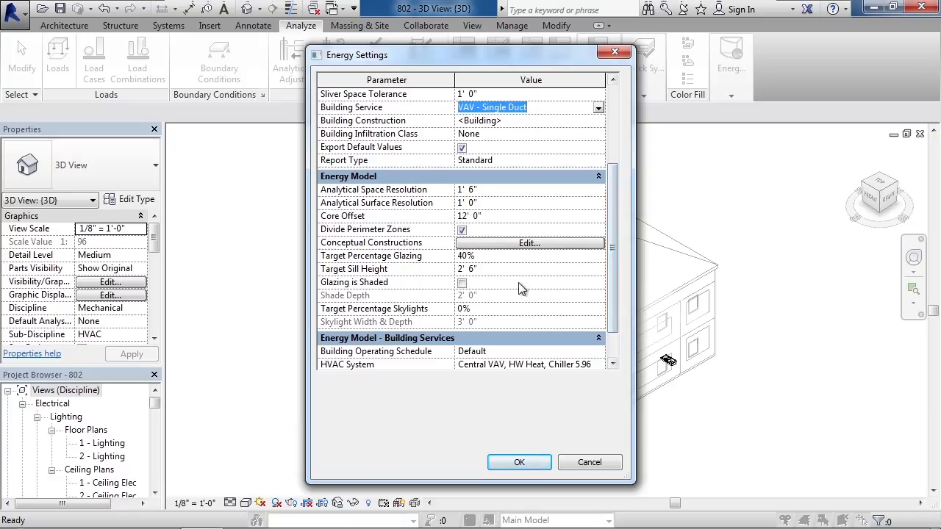
pyautogui.click(523, 244)
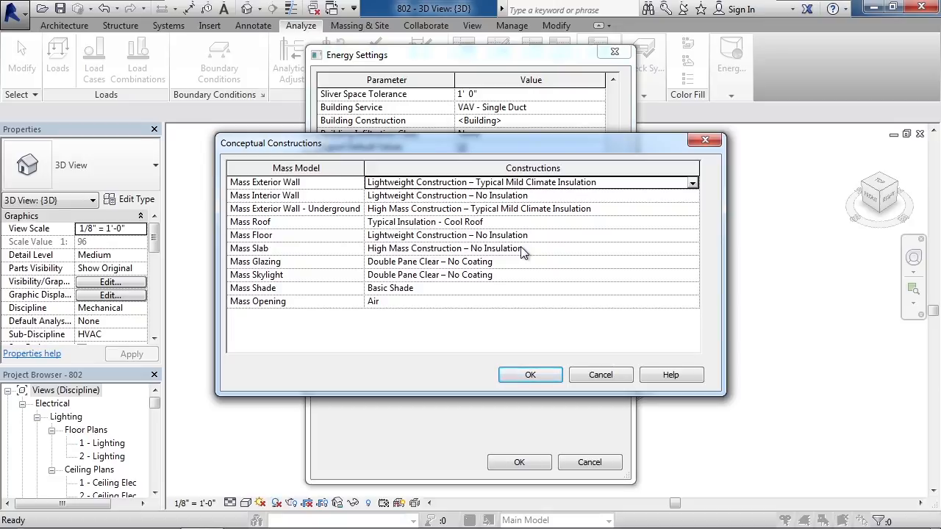
pyautogui.click(531, 375)
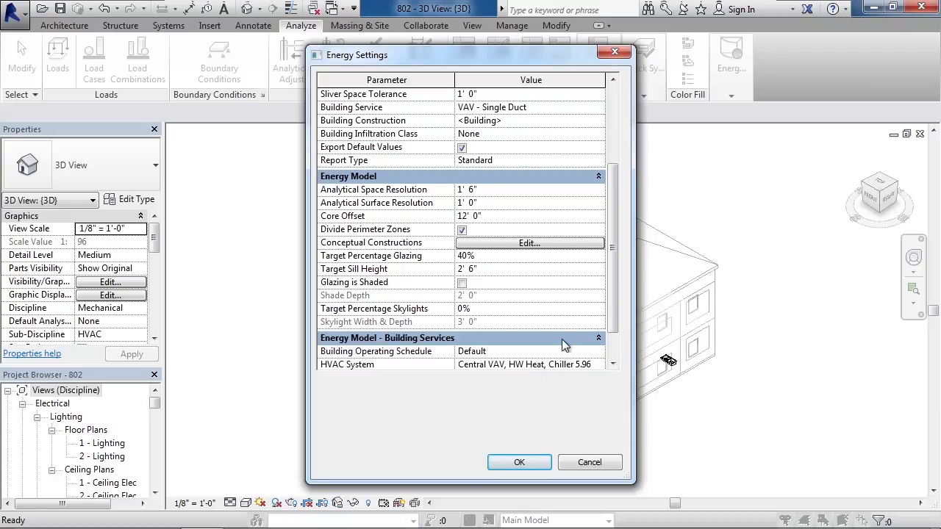
# Choose Default as the building operating schedule and look through the available HVAC systems without changing the current one
pyautogui.scroll(-1, 622, 316)
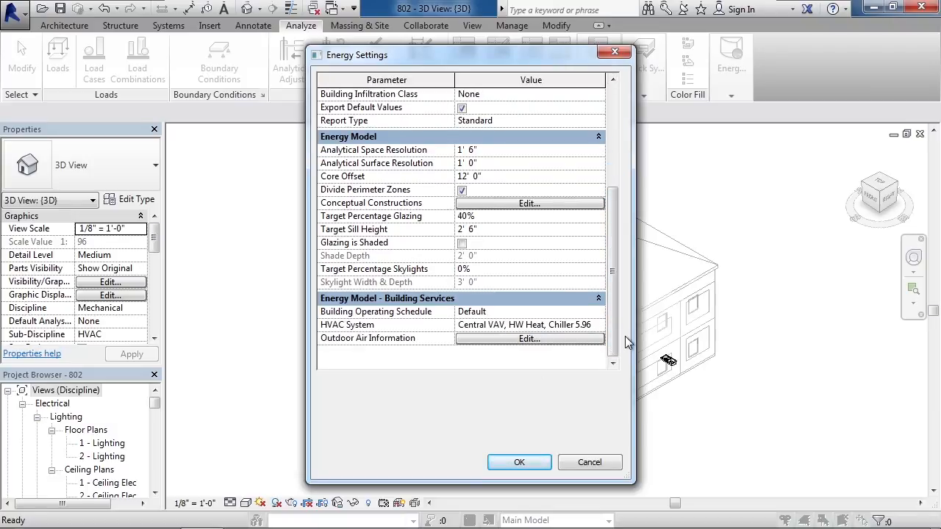
pyautogui.click(599, 313)
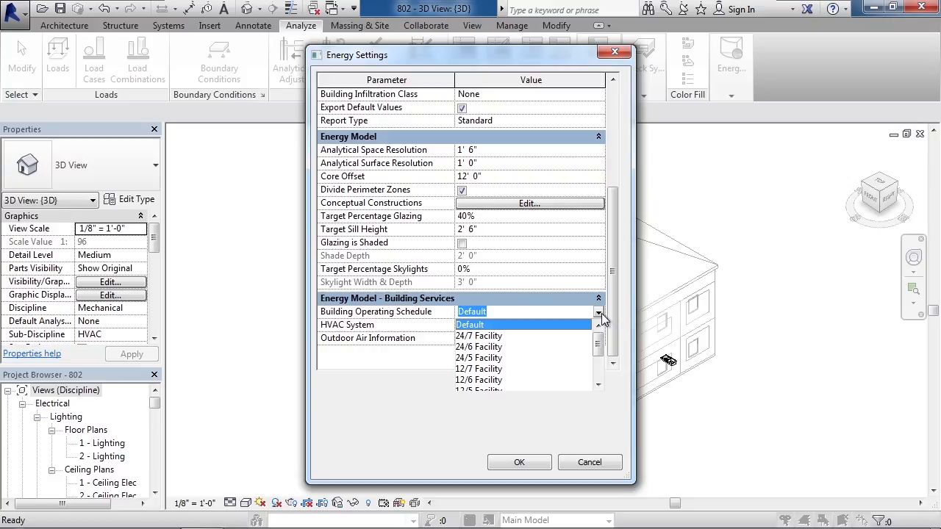
pyautogui.click(572, 324)
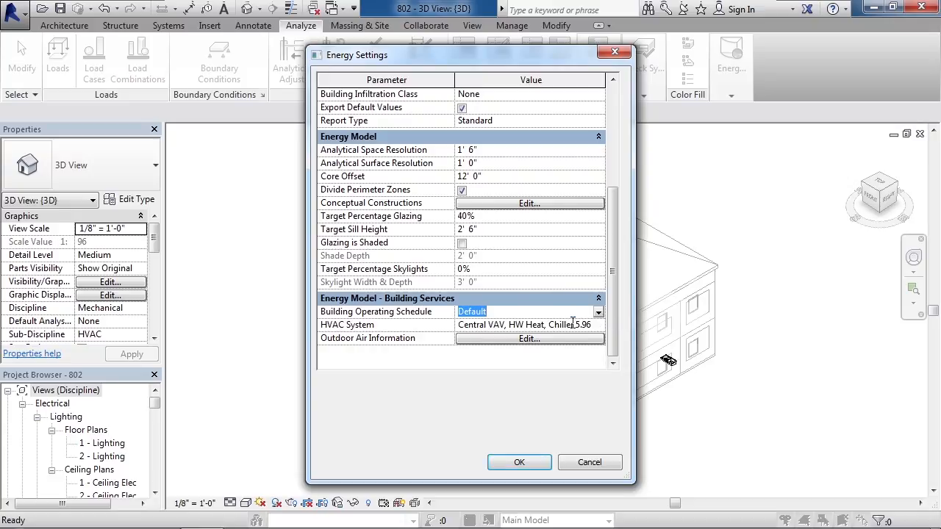
pyautogui.click(562, 325)
pyautogui.click(599, 325)
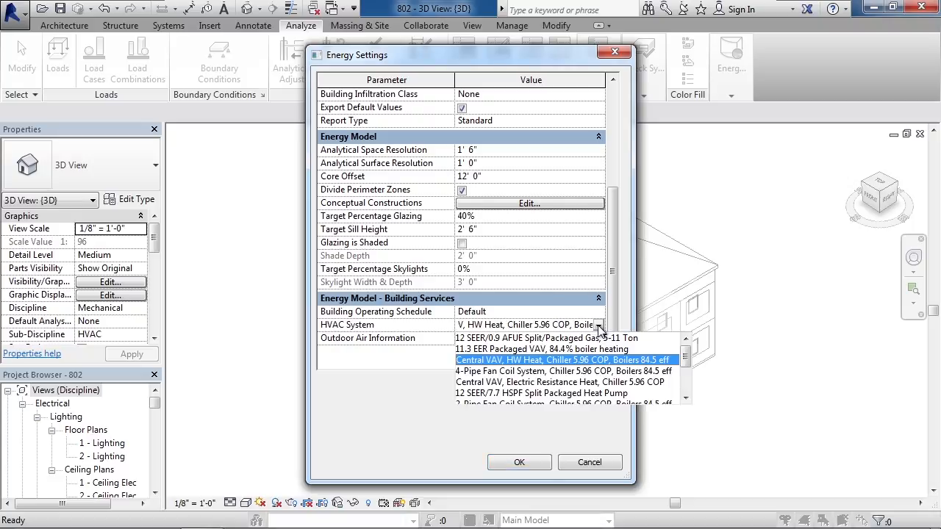
pyautogui.click(600, 325)
# Check the outdoor air information without changing it, and accept the energy settings
pyautogui.click(561, 339)
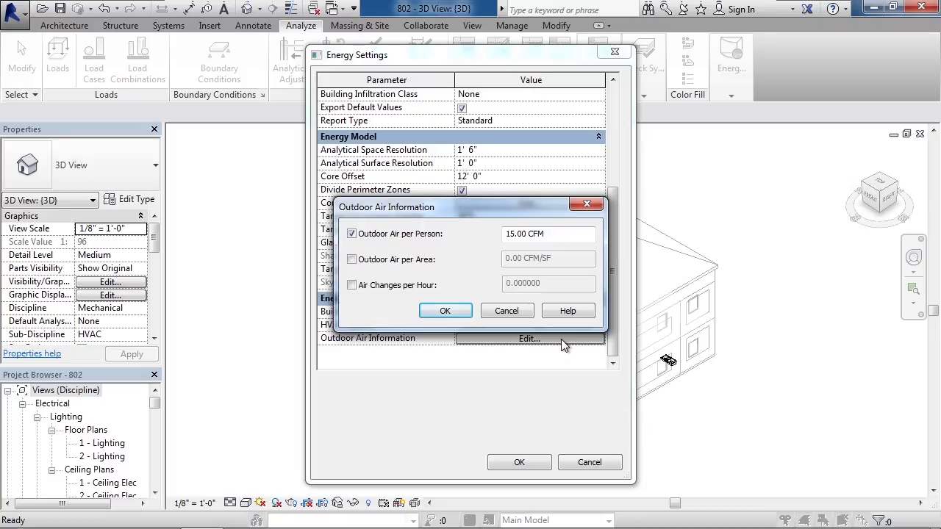
pyautogui.click(507, 312)
pyautogui.scroll(4, 526, 321)
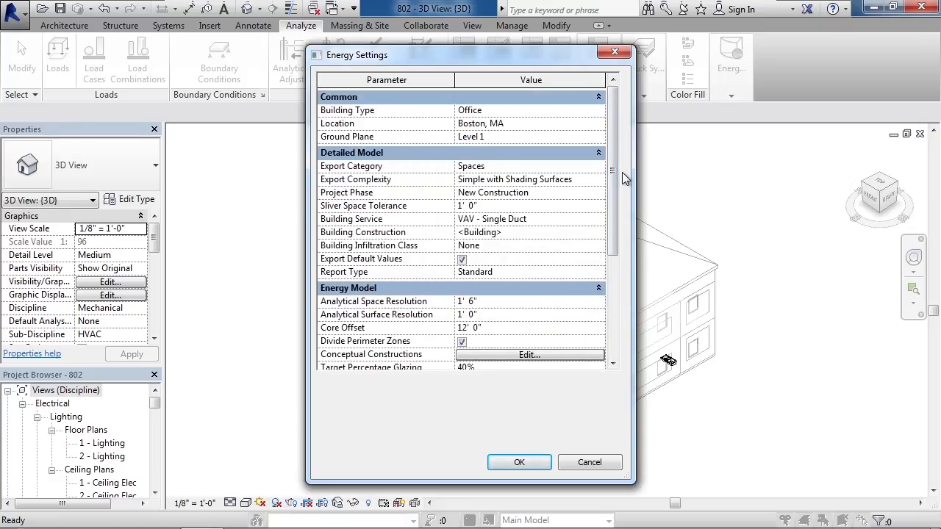
pyautogui.click(520, 464)
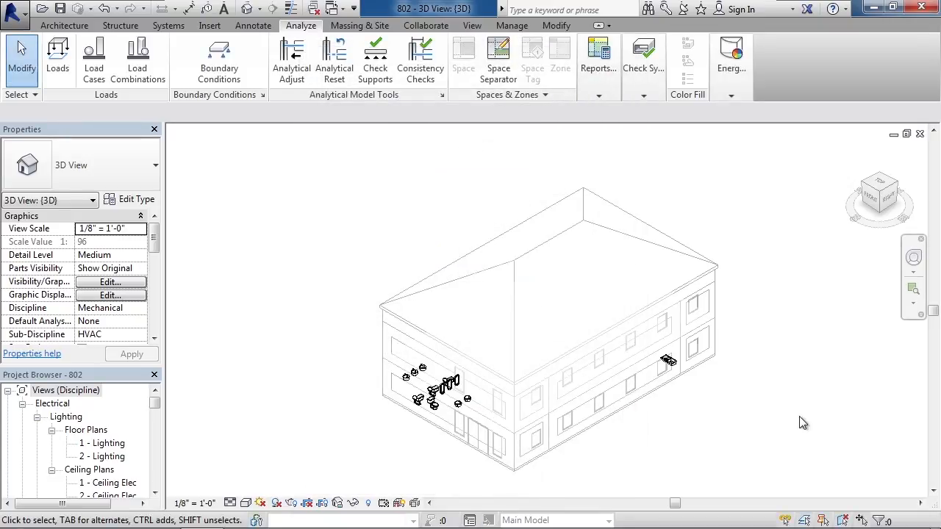